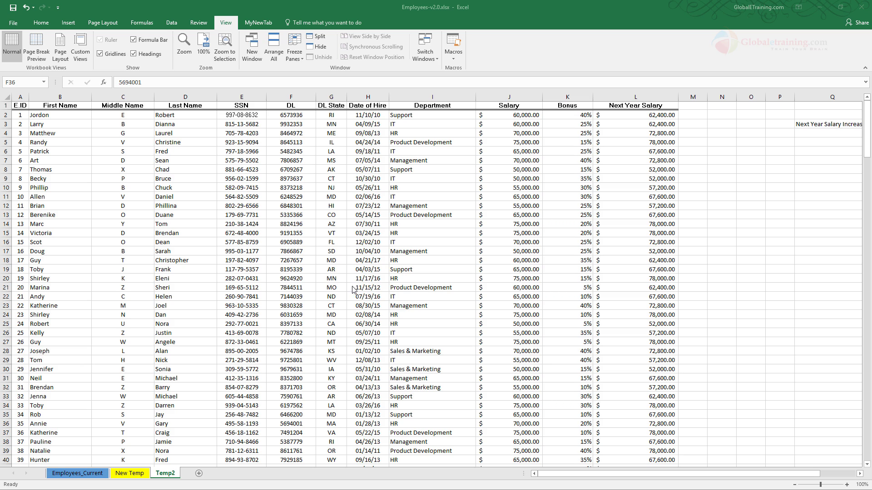
Review Patrick's row 6 hire date, salary and next-year salary, then scroll down to check dates.
{"action": "left_click", "coordinate": [6, 151]}
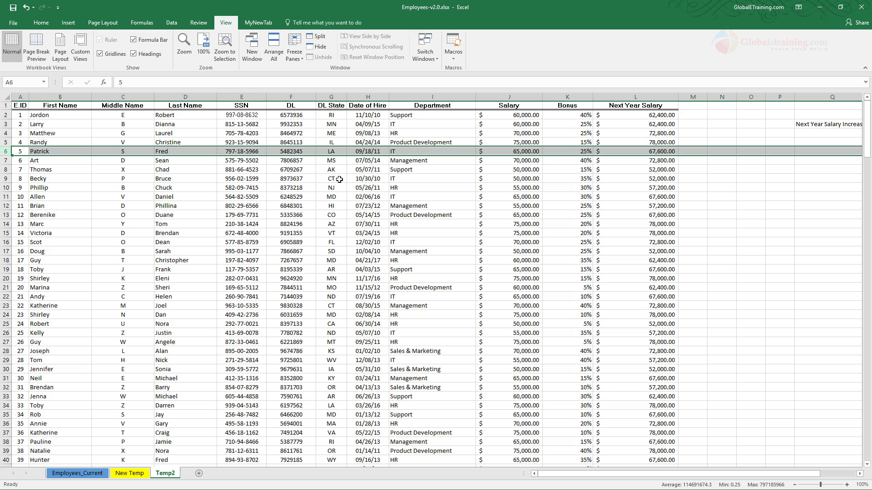
{"action": "left_click", "coordinate": [369, 150]}
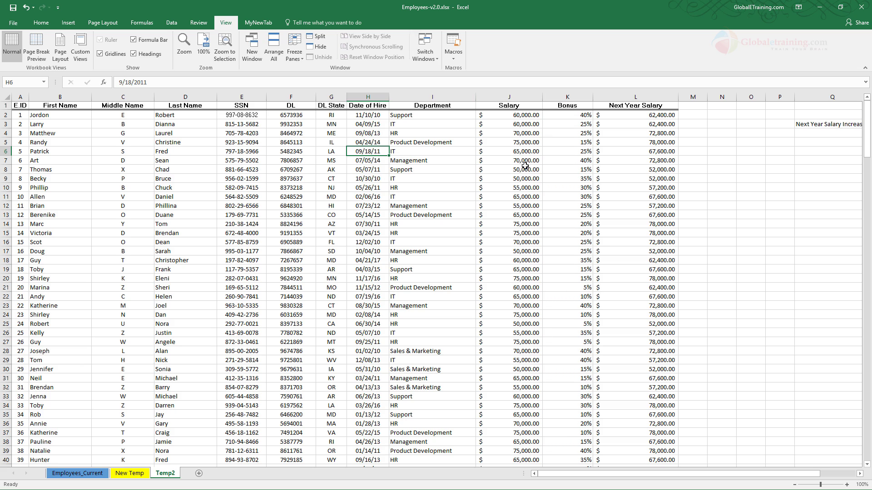
{"action": "left_click", "coordinate": [526, 151]}
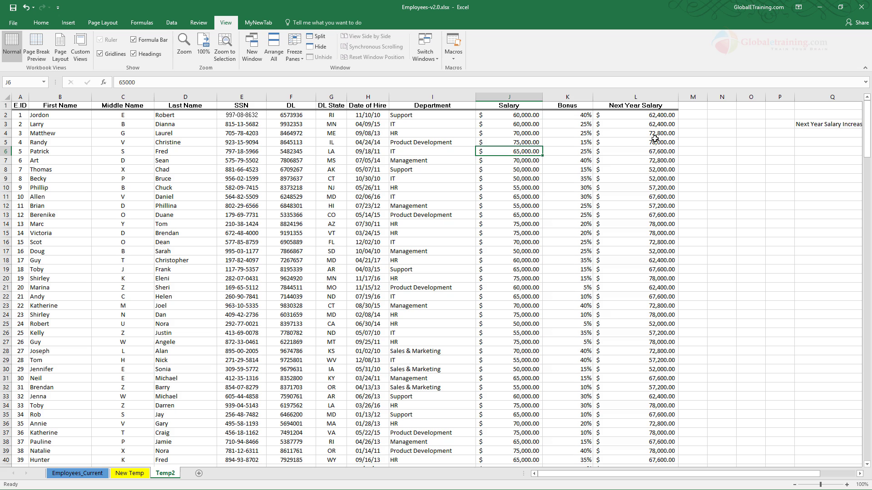
{"action": "left_click", "coordinate": [641, 152]}
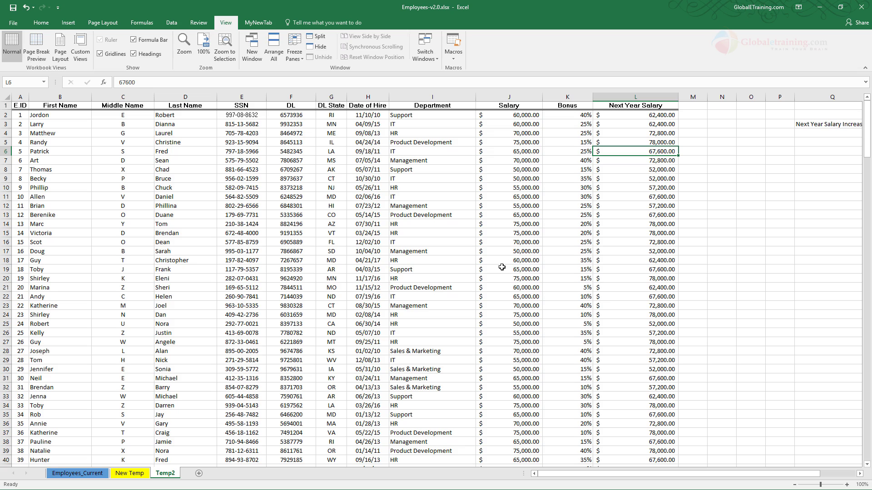
{"action": "scroll", "coordinate": [501, 267], "scroll_direction": "down", "scroll_amount": 3}
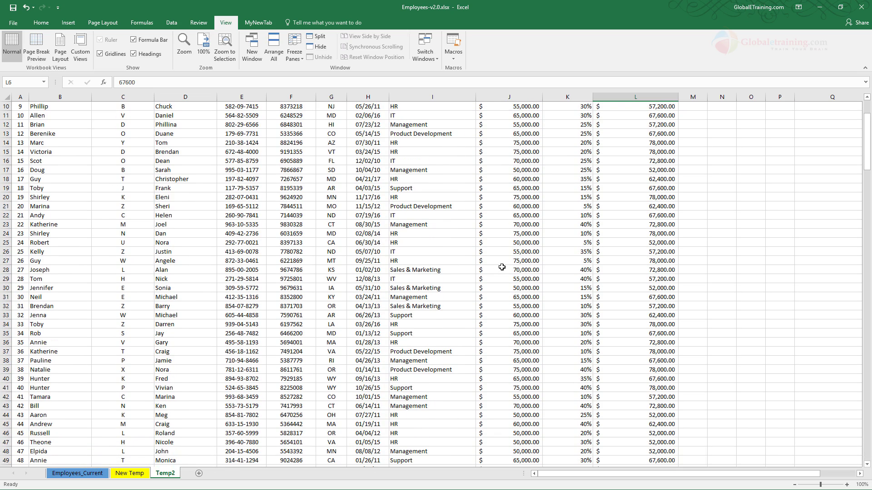
{"action": "scroll", "coordinate": [502, 267], "scroll_direction": "down", "scroll_amount": 2}
{"action": "scroll", "coordinate": [502, 267], "scroll_direction": "down", "scroll_amount": 1}
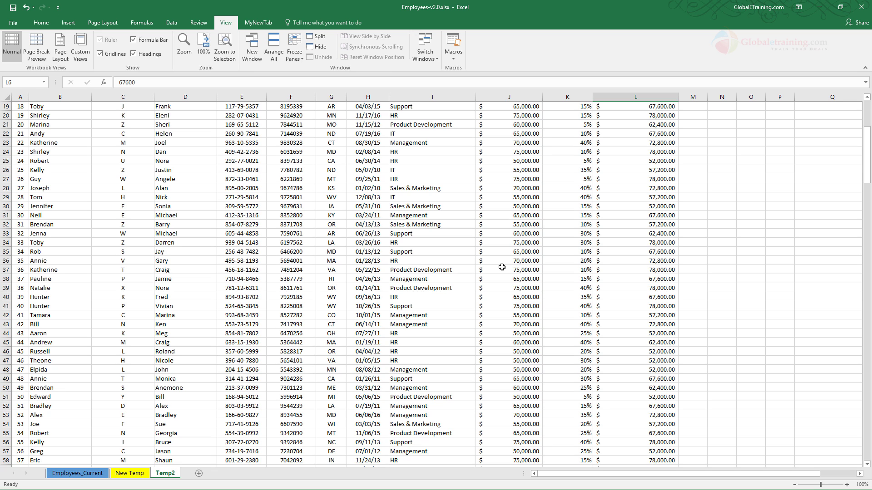
{"action": "left_click", "coordinate": [376, 189]}
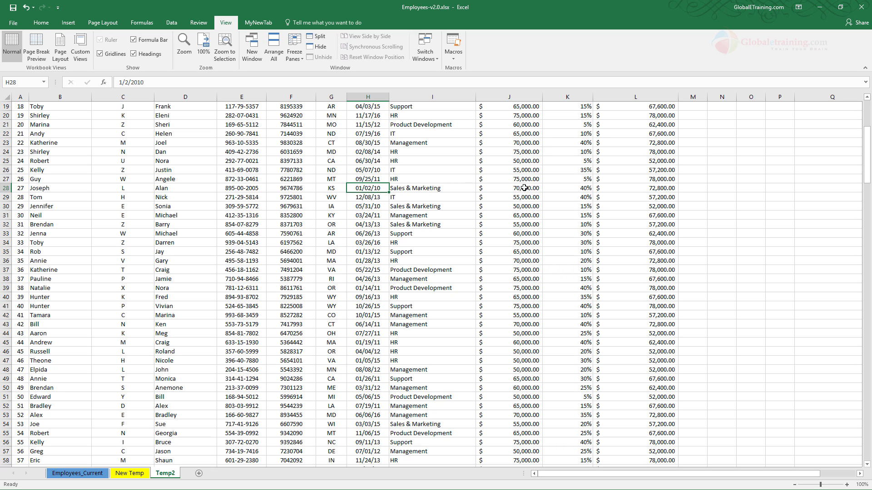
Scroll back to the top and open the Freeze Panes options on the View tab.
{"action": "scroll", "coordinate": [369, 289], "scroll_direction": "up", "scroll_amount": 6}
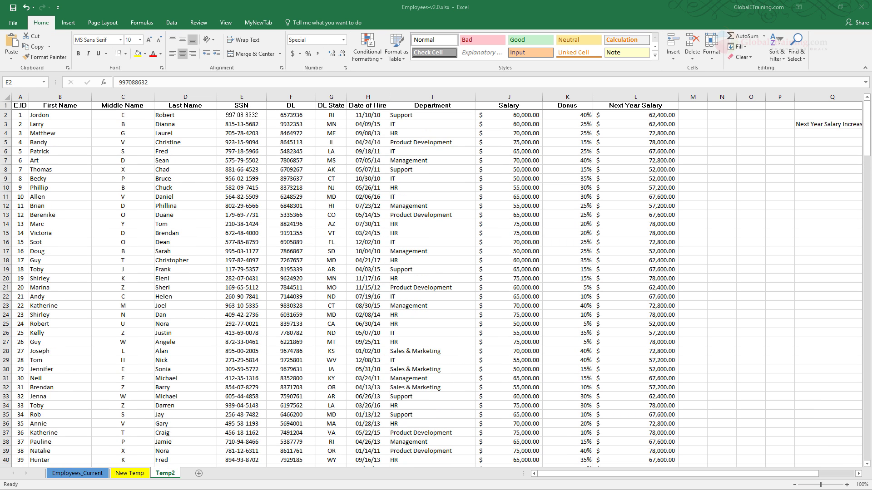
{"action": "left_click", "coordinate": [227, 24]}
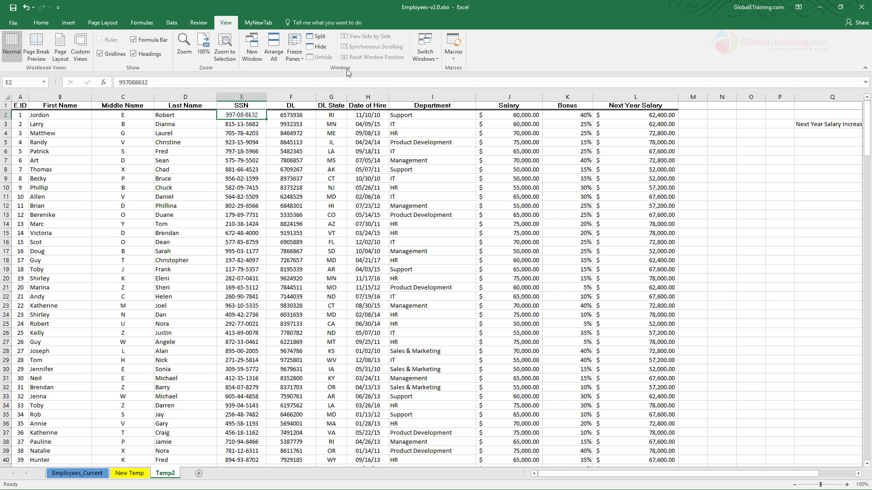
{"action": "left_click", "coordinate": [301, 59]}
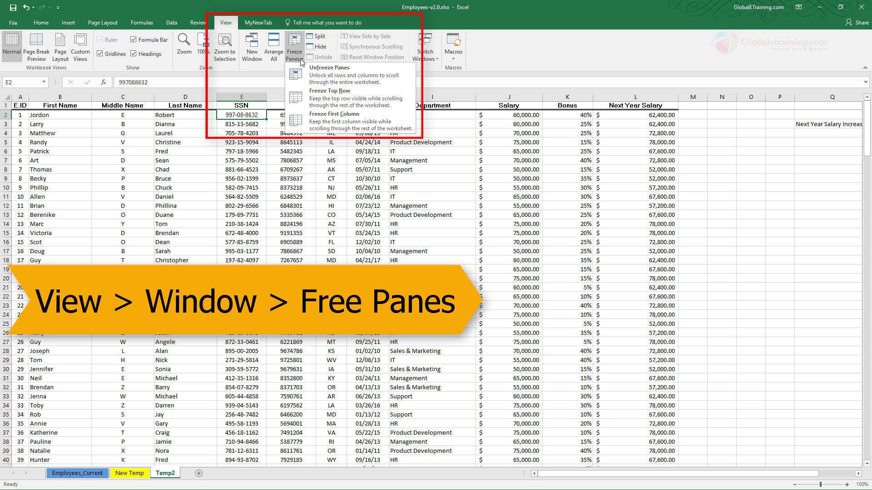
Apply Freeze Top Row and scroll to rows 80–90 to confirm the header stays visible.
{"action": "left_click", "coordinate": [335, 100]}
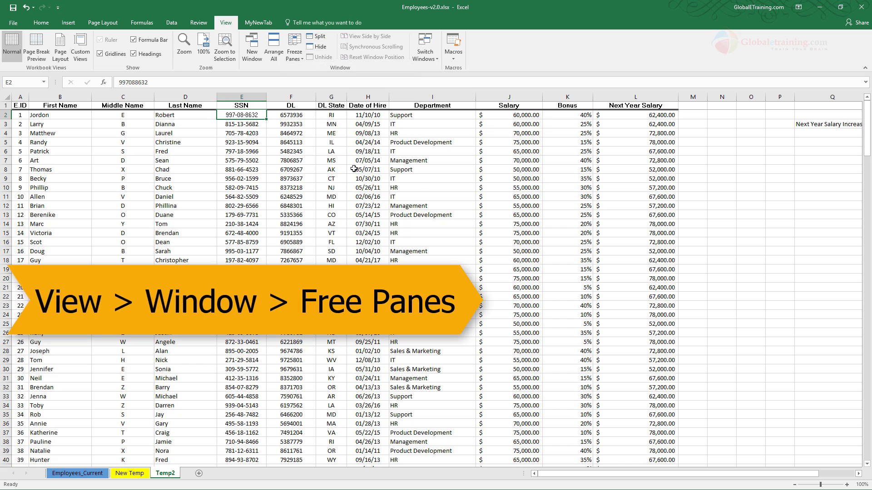
{"action": "scroll", "coordinate": [353, 169], "scroll_direction": "down", "scroll_amount": 1}
{"action": "scroll", "coordinate": [354, 169], "scroll_direction": "up", "scroll_amount": 1}
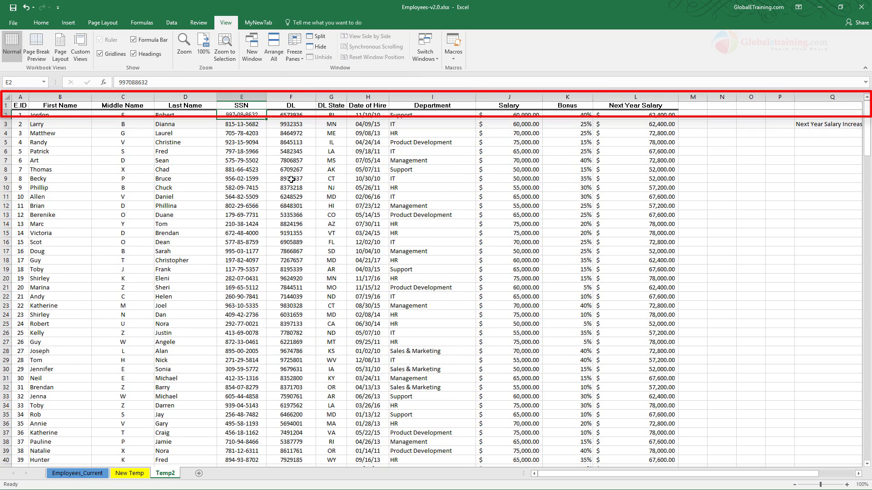
{"action": "scroll", "coordinate": [333, 172], "scroll_direction": "down", "scroll_amount": 3}
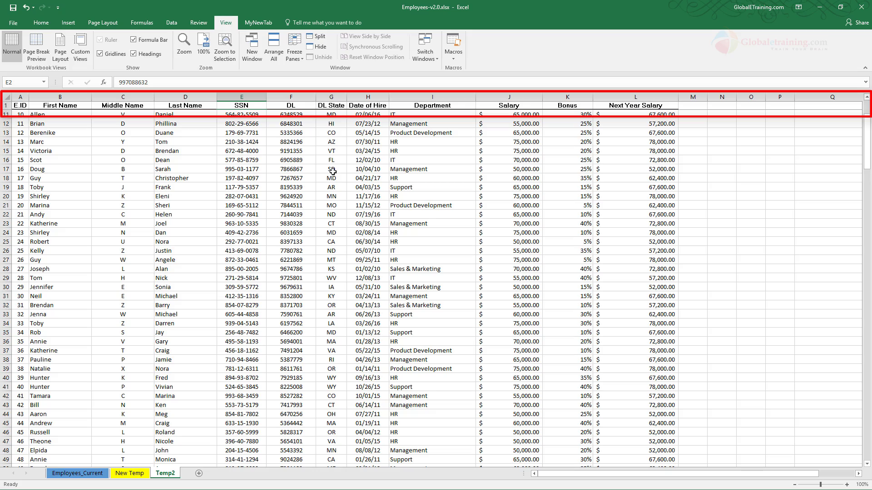
{"action": "scroll", "coordinate": [333, 172], "scroll_direction": "down", "scroll_amount": 13}
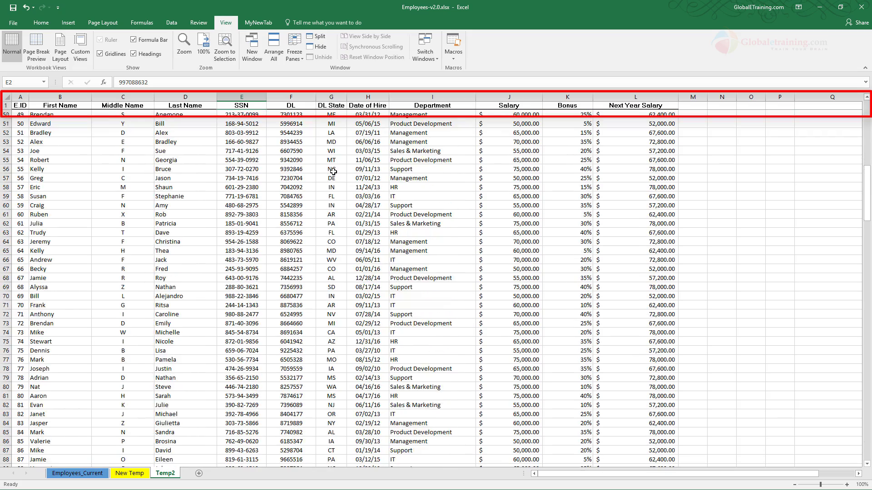
{"action": "scroll", "coordinate": [333, 171], "scroll_direction": "down", "scroll_amount": 1}
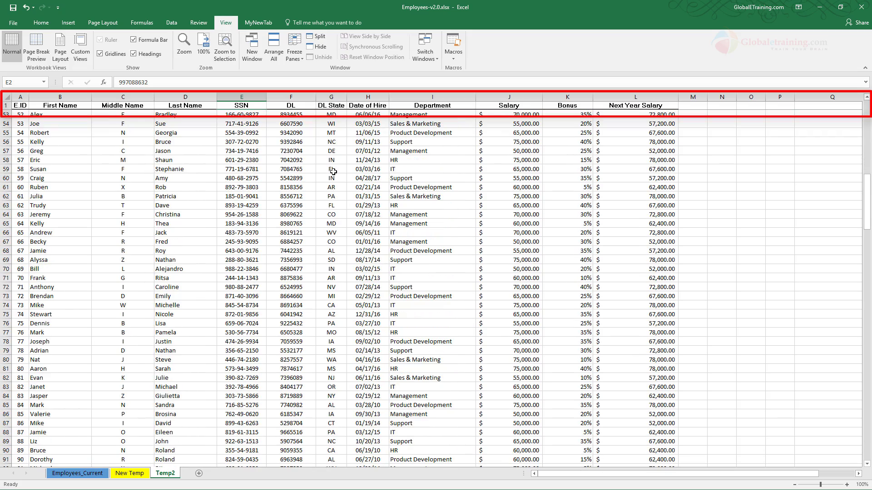
{"action": "scroll", "coordinate": [336, 177], "scroll_direction": "down", "scroll_amount": 2}
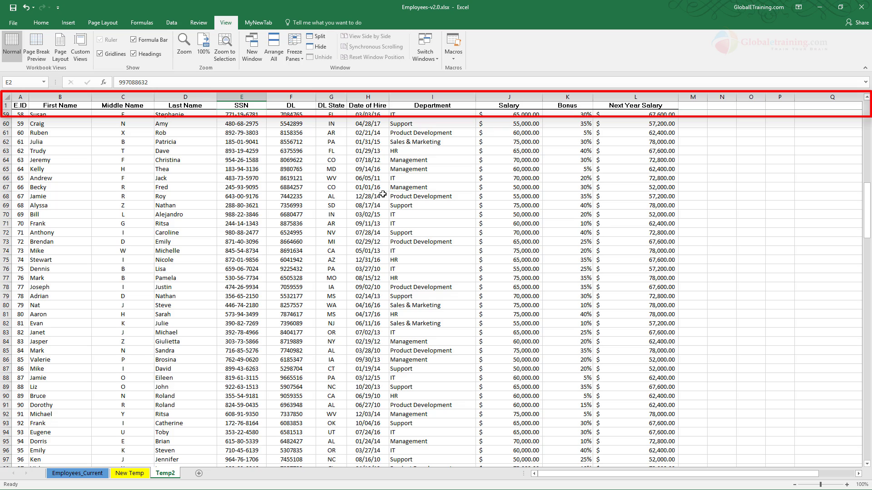
{"action": "scroll", "coordinate": [383, 195], "scroll_direction": "down", "scroll_amount": 4}
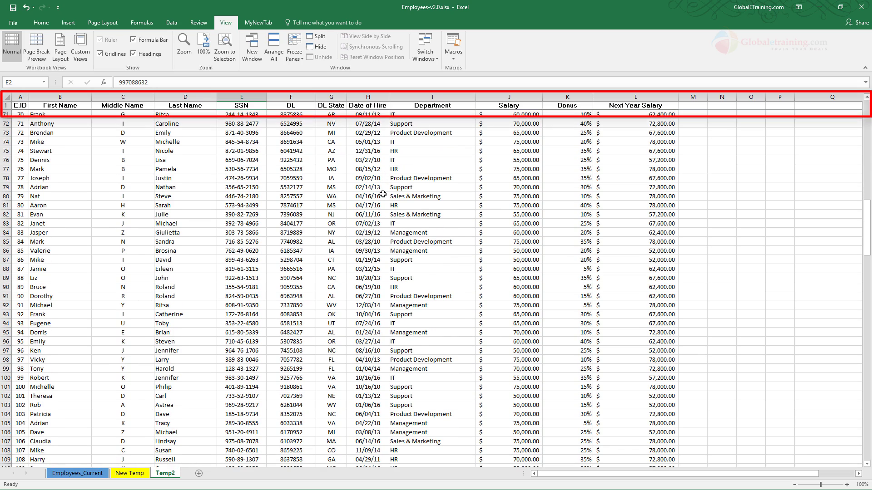
{"action": "scroll", "coordinate": [383, 194], "scroll_direction": "down", "scroll_amount": 3}
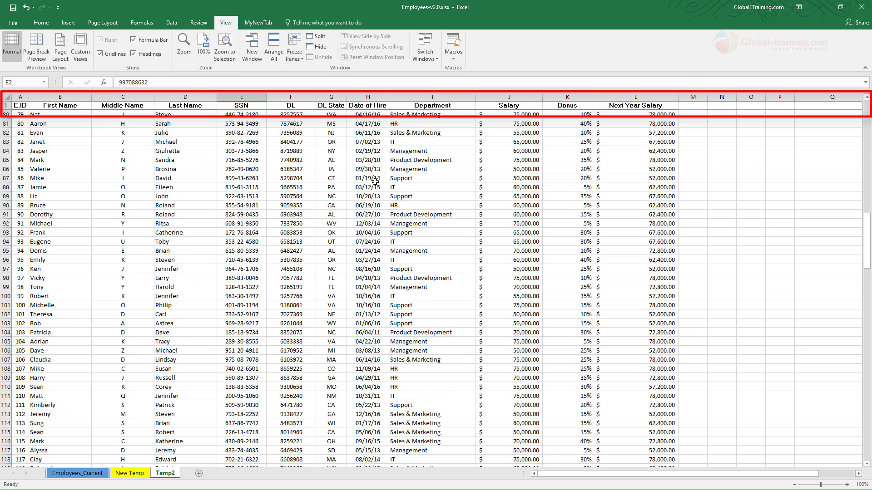
{"action": "left_click", "coordinate": [368, 197]}
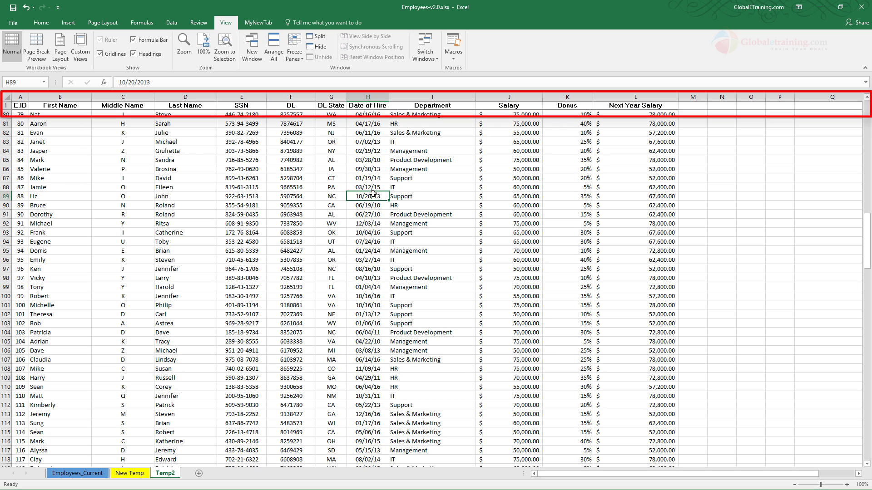
{"action": "left_click", "coordinate": [528, 205]}
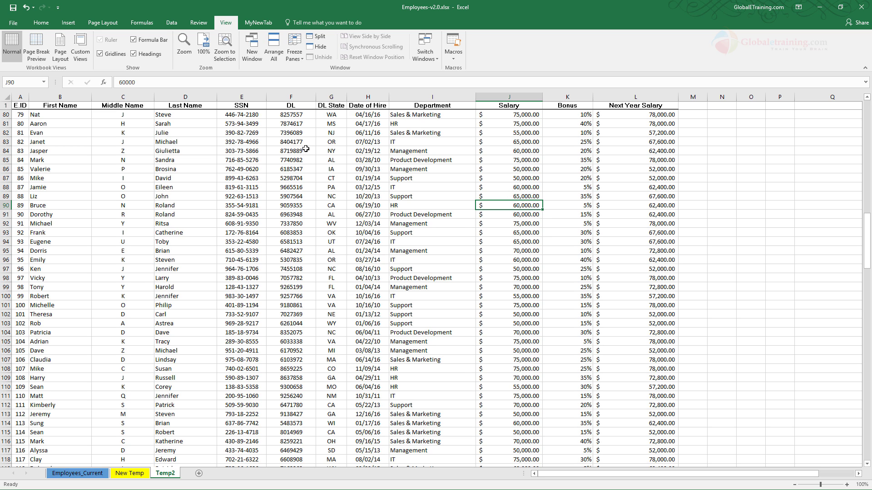
Switch to Freeze First Column and scroll the table to test it.
{"action": "left_click", "coordinate": [301, 58]}
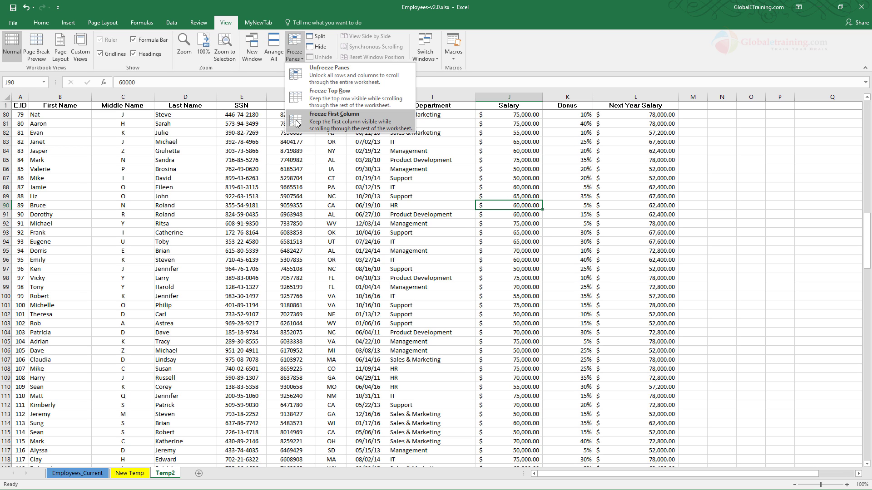
{"action": "left_click", "coordinate": [377, 121]}
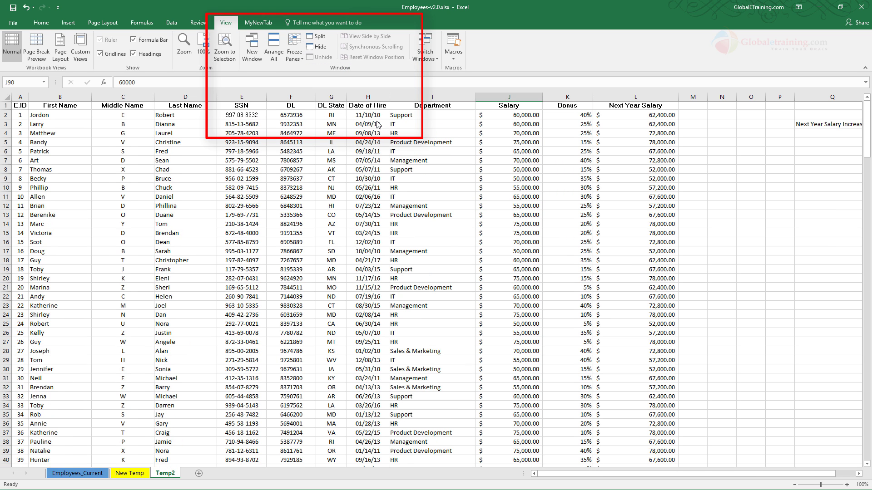
{"action": "scroll", "coordinate": [55, 146], "scroll_direction": "down", "scroll_amount": 1}
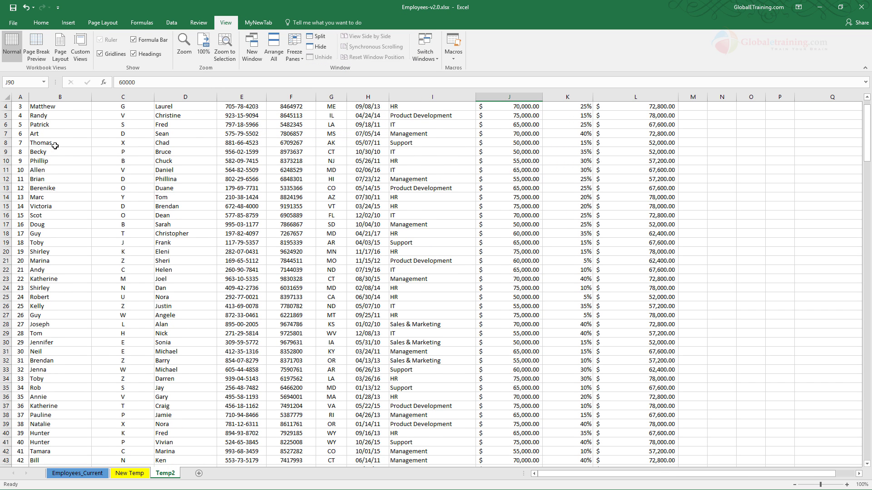
{"action": "scroll", "coordinate": [55, 146], "scroll_direction": "down", "scroll_amount": 8}
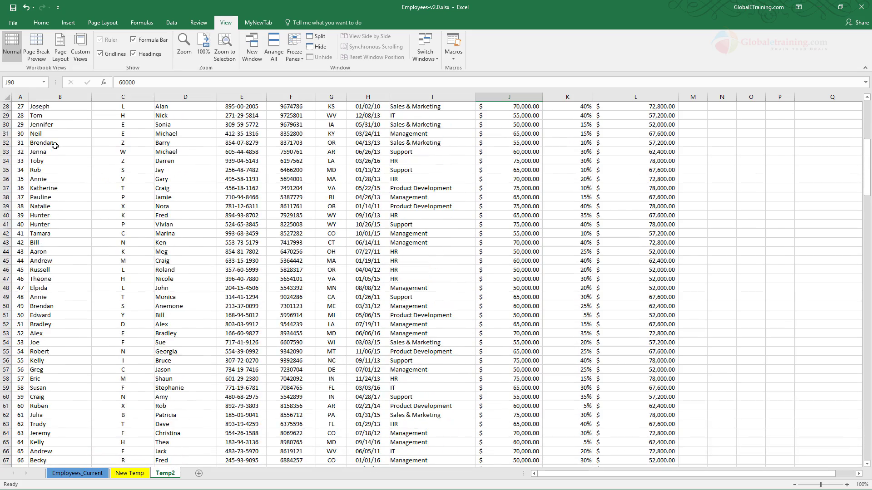
{"action": "scroll", "coordinate": [55, 145], "scroll_direction": "up", "scroll_amount": 4}
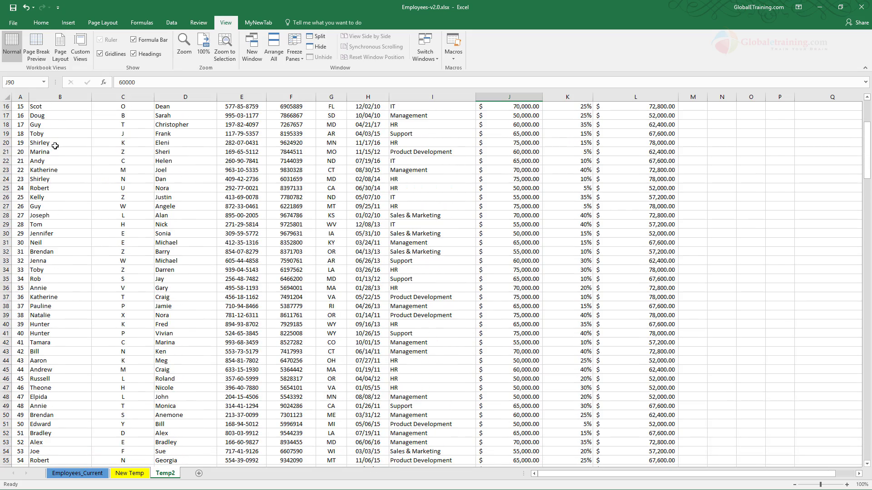
{"action": "scroll", "coordinate": [70, 153], "scroll_direction": "down", "scroll_amount": 6}
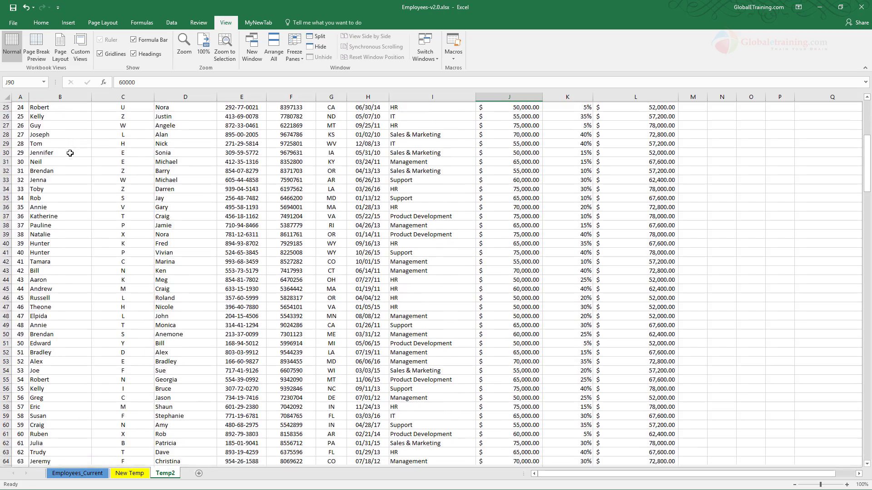
{"action": "scroll", "coordinate": [70, 153], "scroll_direction": "down", "scroll_amount": 15}
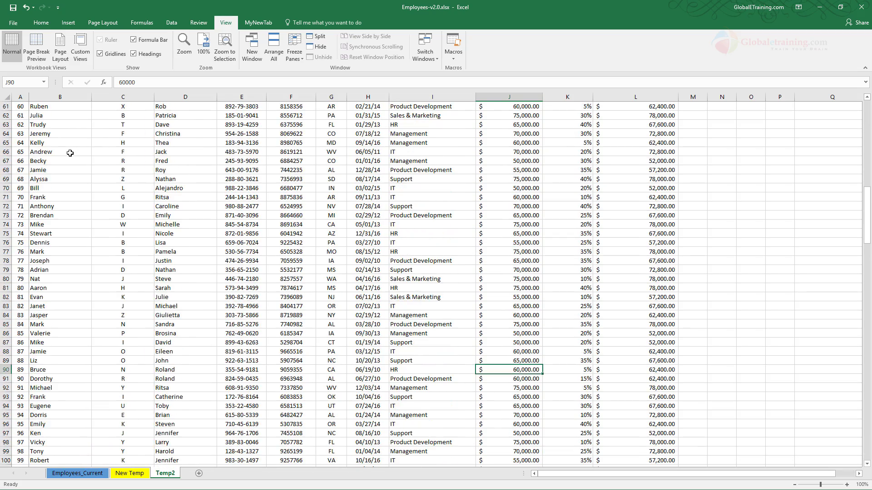
Scroll back to row 1 and reapply Freeze First Column.
{"action": "scroll", "coordinate": [70, 153], "scroll_direction": "up", "scroll_amount": 20}
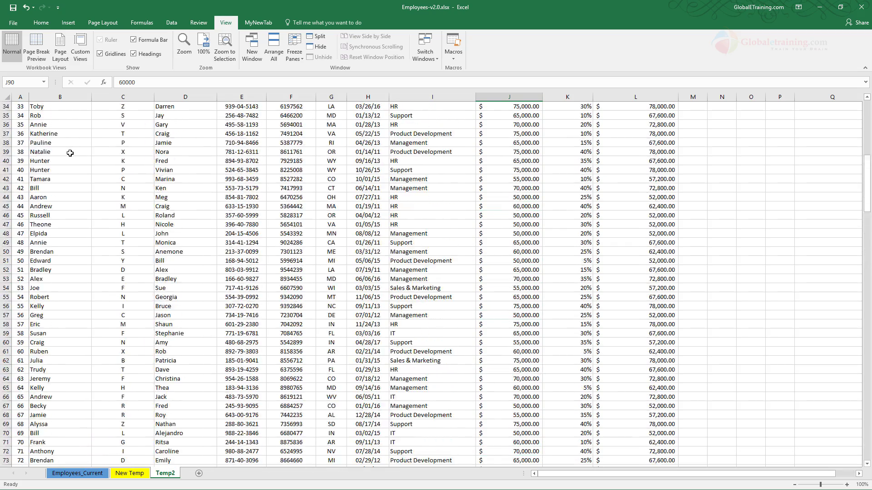
{"action": "scroll", "coordinate": [70, 153], "scroll_direction": "up", "scroll_amount": 6}
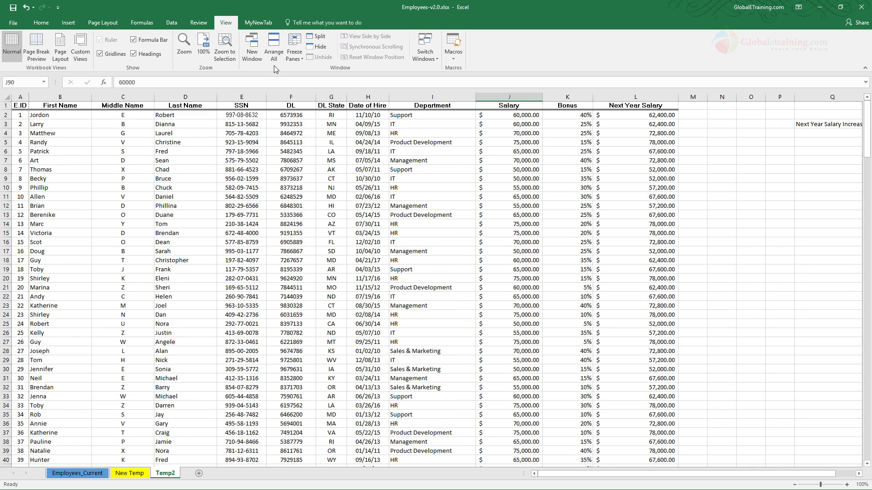
{"action": "left_click", "coordinate": [300, 63]}
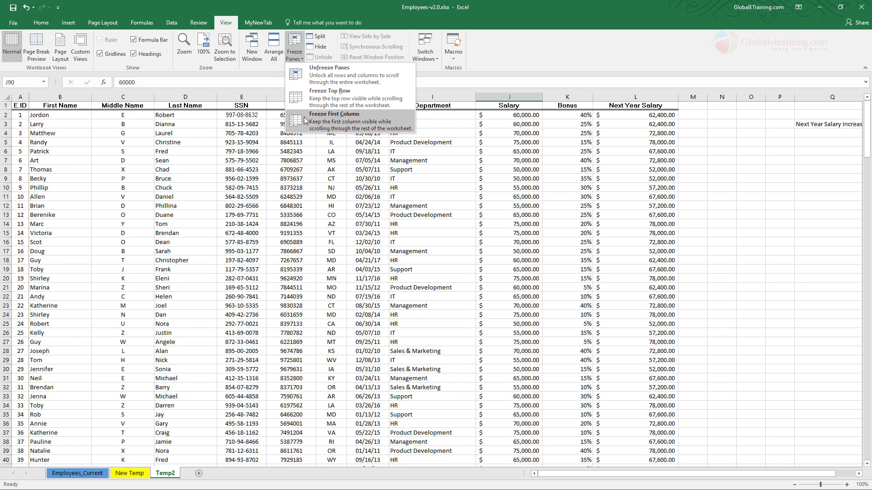
{"action": "left_click", "coordinate": [344, 126]}
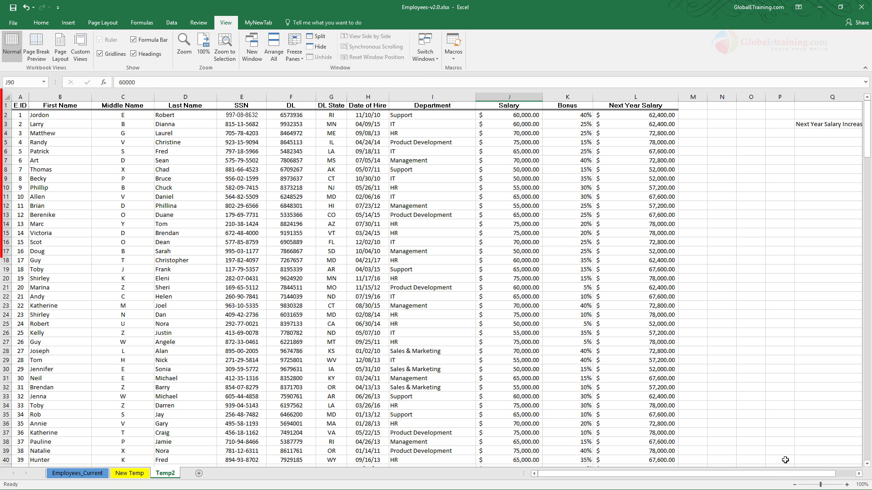
{"action": "left_click_drag", "start_coordinate": [772, 473], "coordinate": [820, 470]}
{"action": "left_click", "coordinate": [859, 474]}
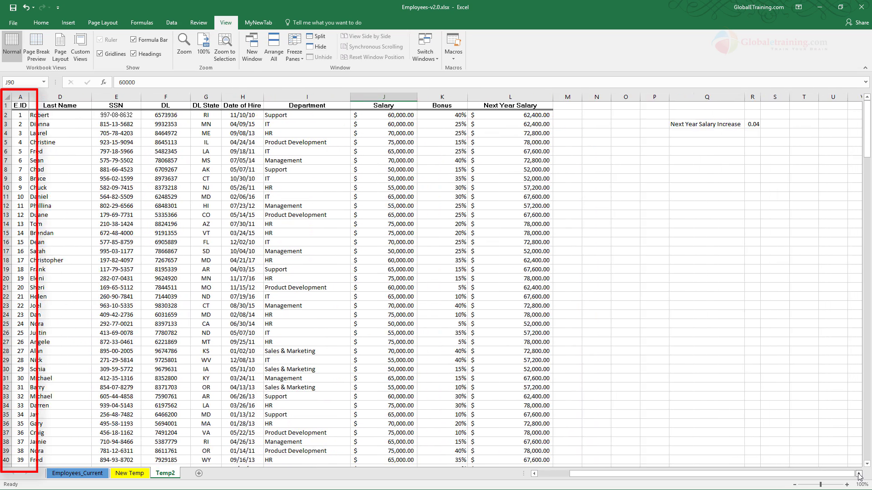
{"action": "left_click", "coordinate": [859, 473]}
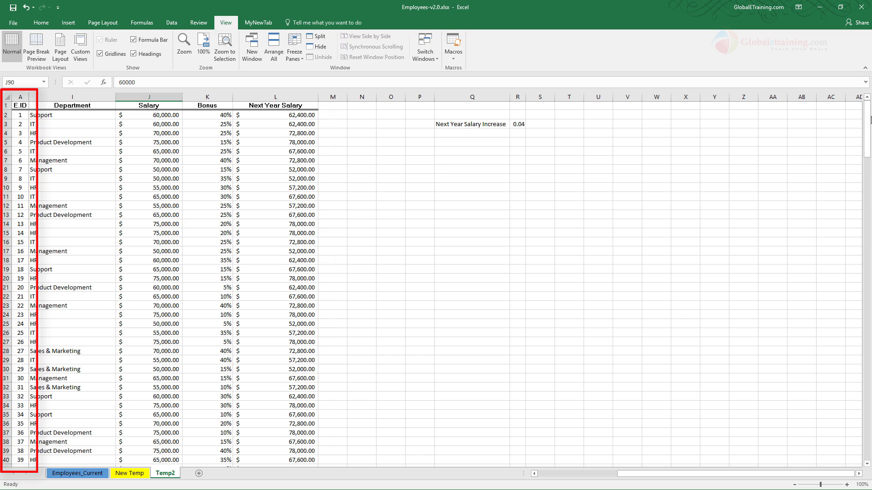
{"action": "left_click_drag", "start_coordinate": [867, 134], "coordinate": [869, 219]}
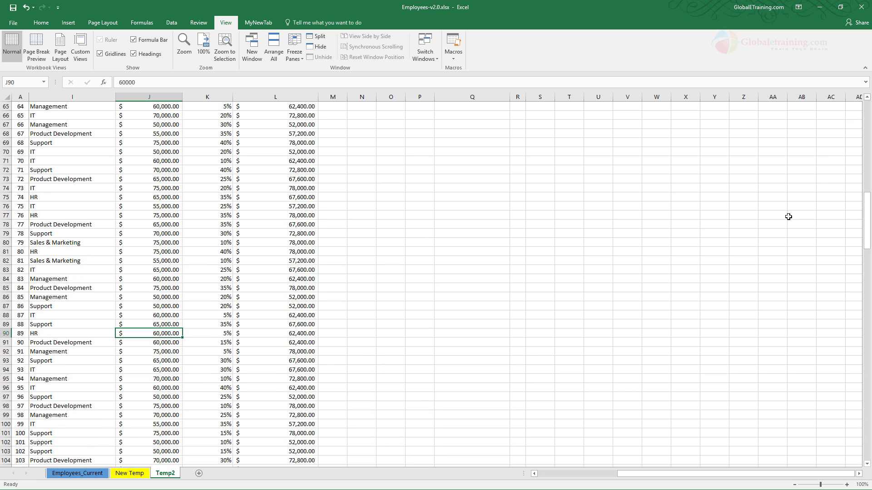
{"action": "left_click", "coordinate": [16, 97]}
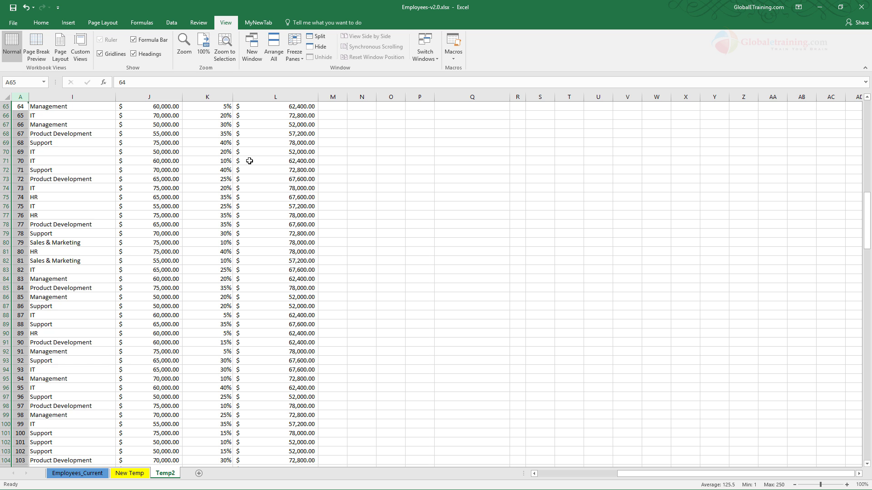
{"action": "scroll", "coordinate": [250, 161], "scroll_direction": "up", "scroll_amount": 20}
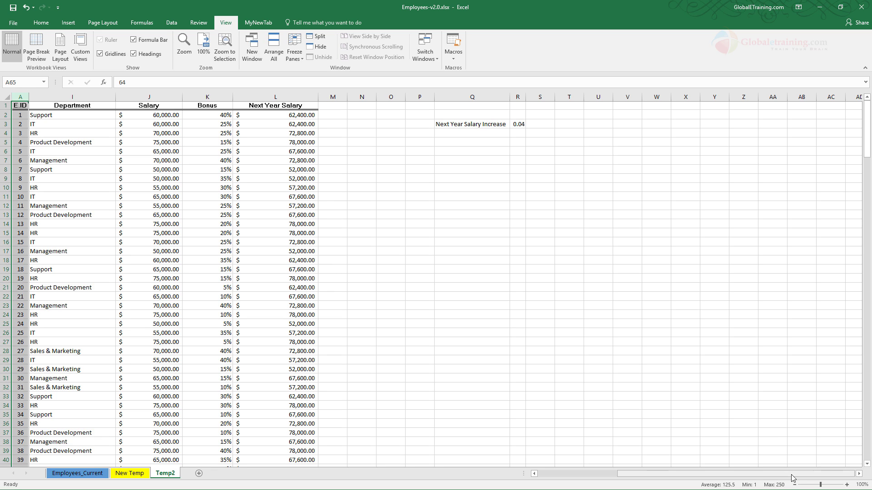
Unfreeze all panes and select cell C5 in the Middle Name column.
{"action": "left_click_drag", "start_coordinate": [793, 477], "coordinate": [713, 479]}
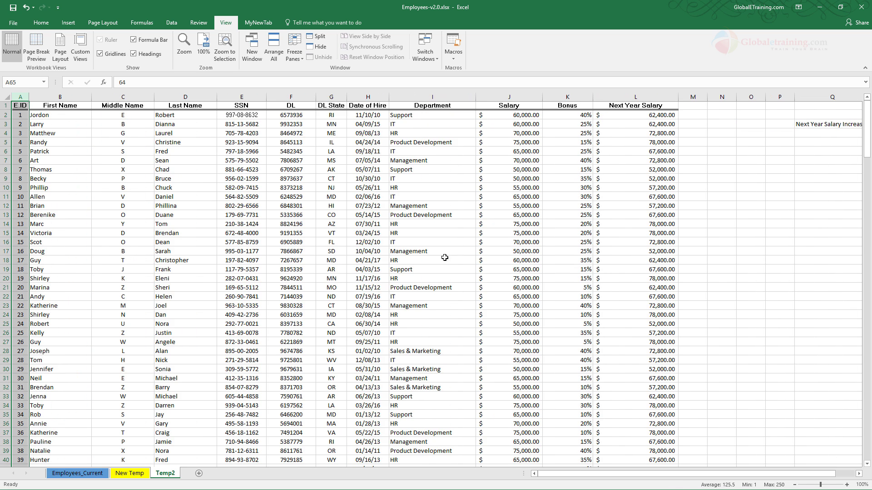
{"action": "left_click", "coordinate": [295, 55]}
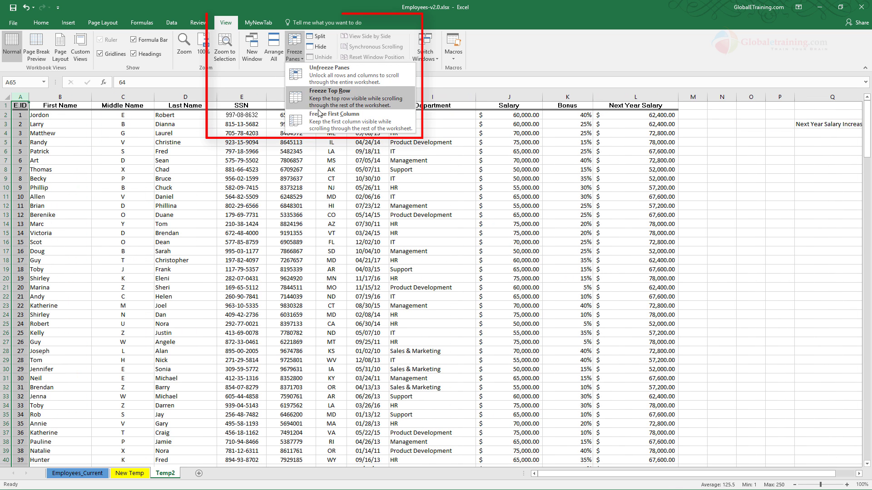
{"action": "left_click", "coordinate": [331, 76]}
{"action": "left_click", "coordinate": [146, 143]}
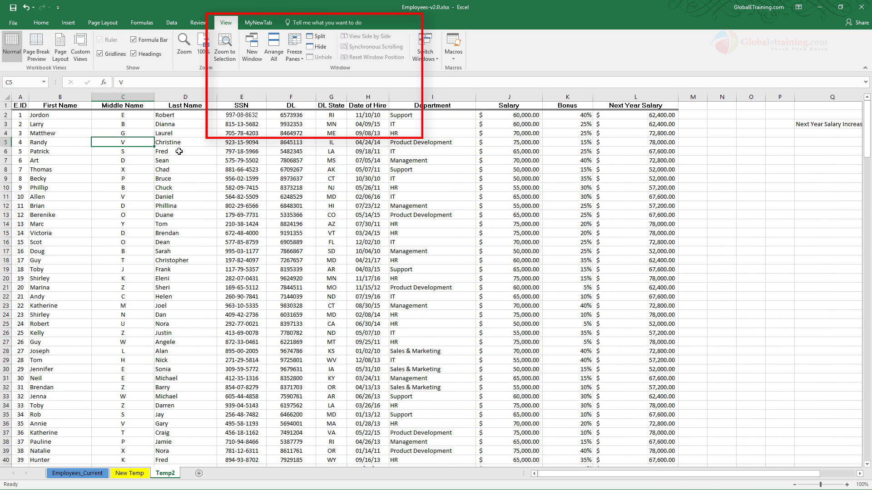
{"action": "scroll", "coordinate": [337, 178], "scroll_direction": "down", "scroll_amount": 2}
{"action": "scroll", "coordinate": [337, 178], "scroll_direction": "up", "scroll_amount": 3}
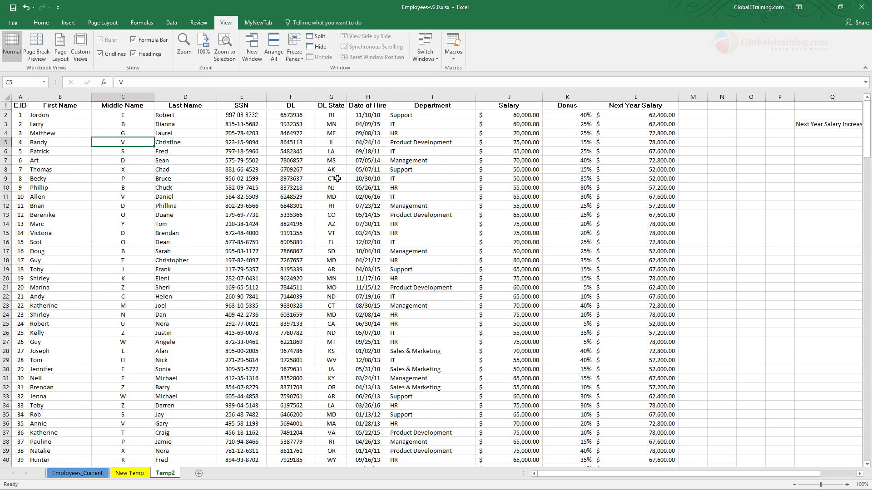
Select columns A–B to check them, then return to cell C2 and open Freeze Panes.
{"action": "left_click", "coordinate": [294, 56]}
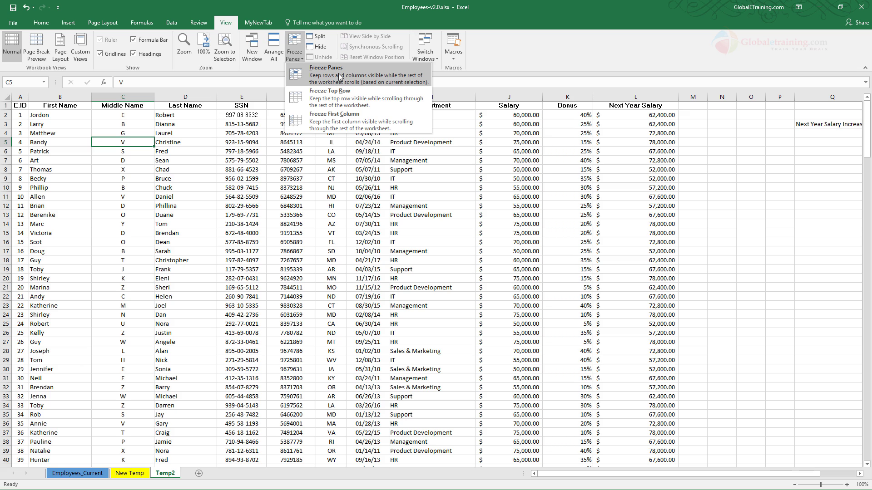
{"action": "left_click", "coordinate": [312, 77]}
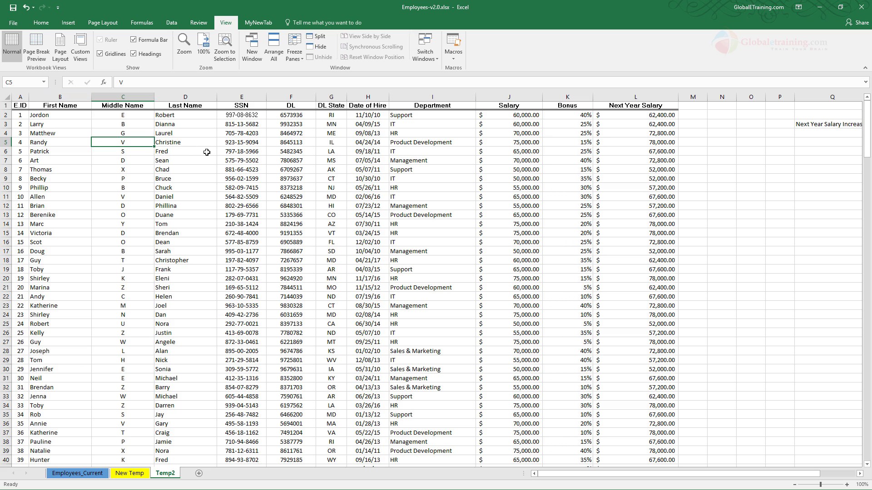
{"action": "left_click", "coordinate": [115, 118]}
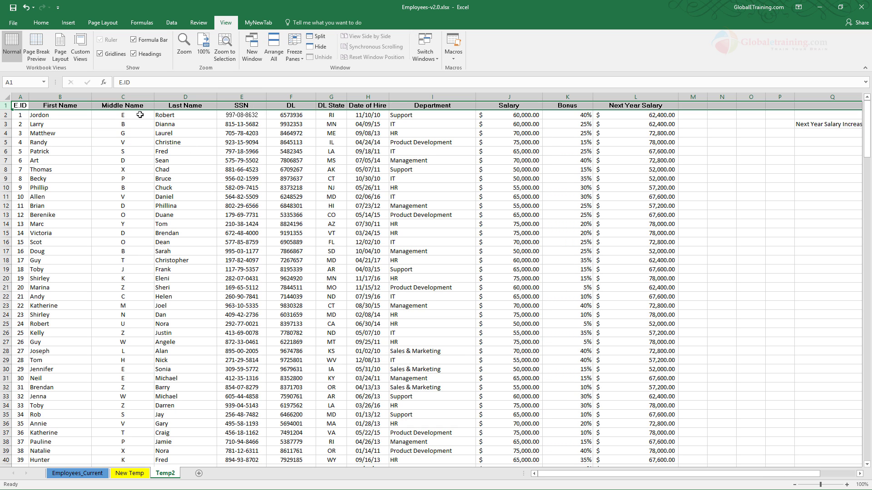
{"action": "left_click", "coordinate": [60, 97]}
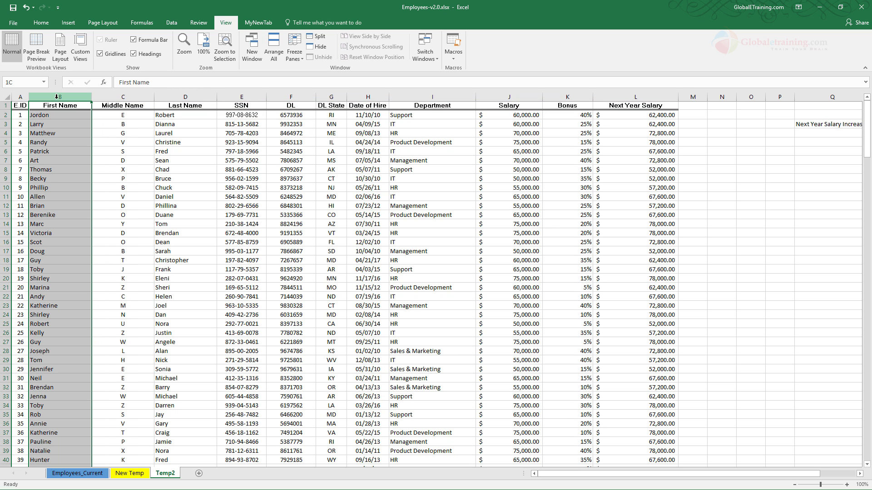
{"action": "left_click", "coordinate": [20, 97]}
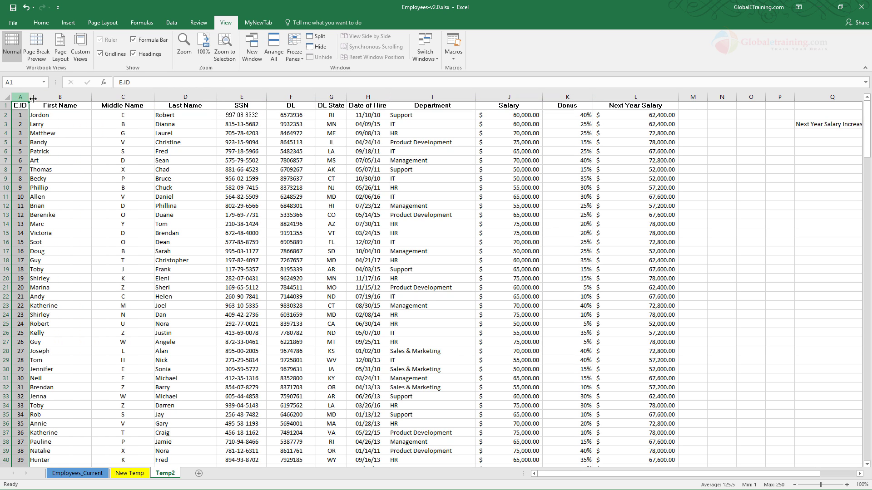
{"action": "left_click_drag", "start_coordinate": [33, 98], "coordinate": [69, 102]}
{"action": "left_click", "coordinate": [104, 116]}
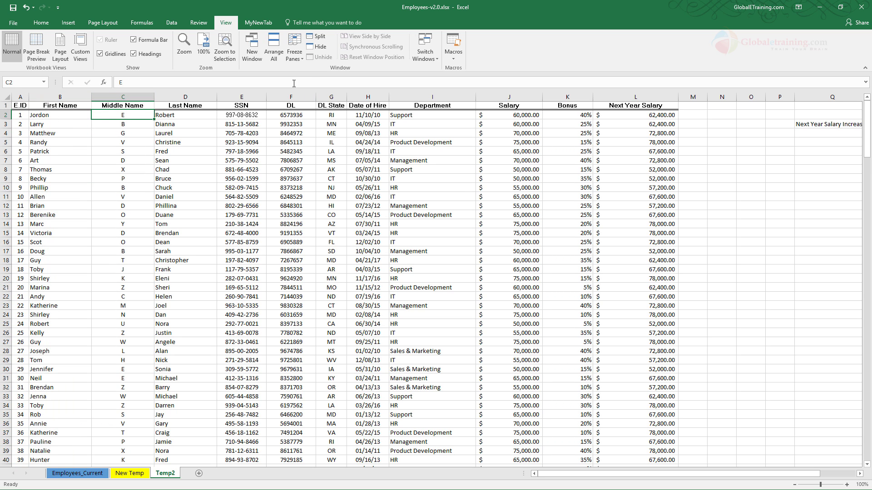
{"action": "left_click", "coordinate": [300, 58]}
Apply Freeze Panes at C2, then scroll down and right to confirm row 1 and columns A–B stay pinned.
{"action": "left_click", "coordinate": [329, 78]}
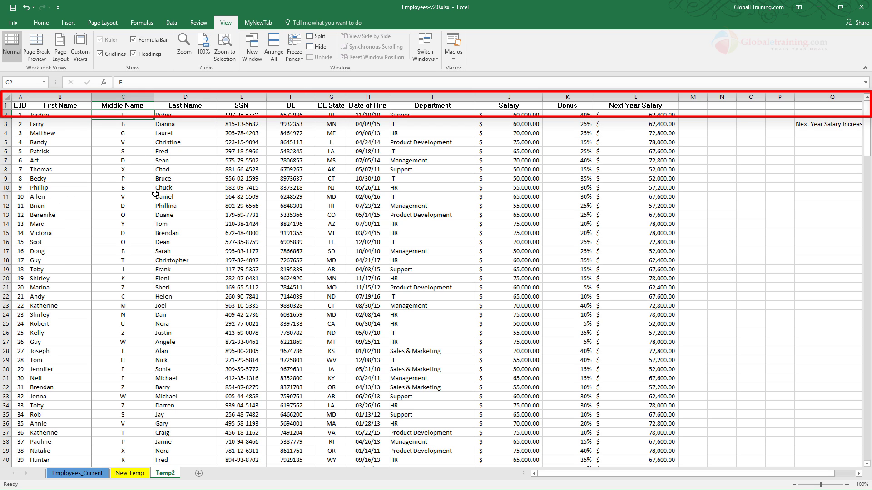
{"action": "scroll", "coordinate": [155, 194], "scroll_direction": "down", "scroll_amount": 6}
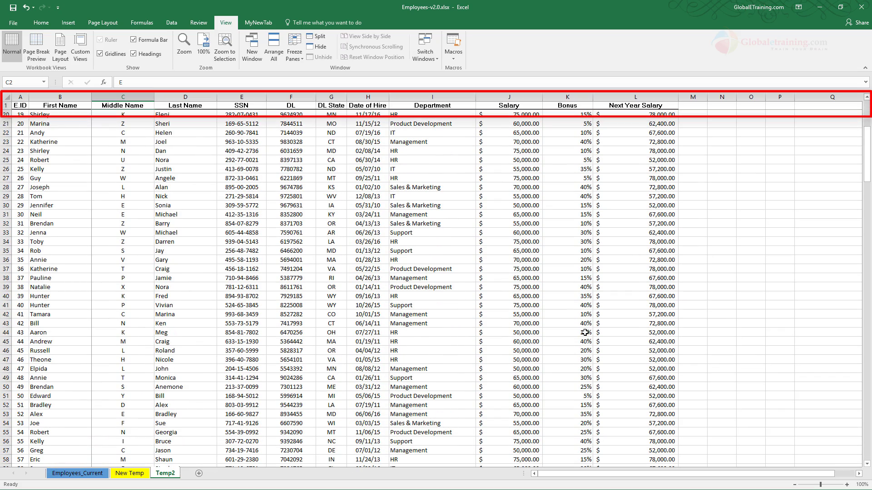
{"action": "left_click", "coordinate": [859, 474]}
{"action": "left_click", "coordinate": [859, 474]}
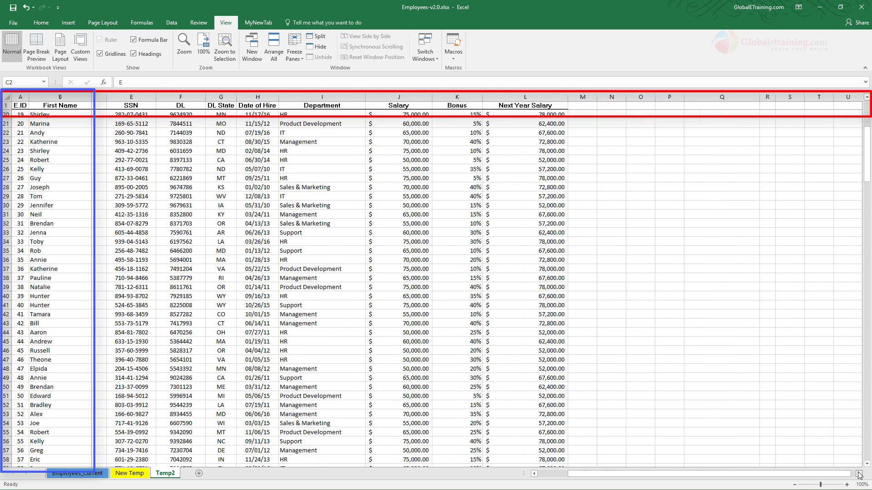
{"action": "left_click", "coordinate": [859, 474]}
{"action": "left_click", "coordinate": [859, 474]}
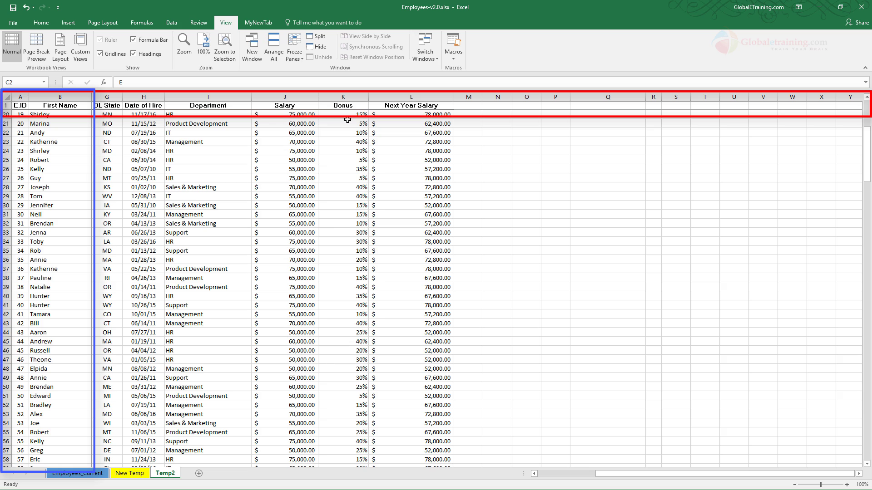